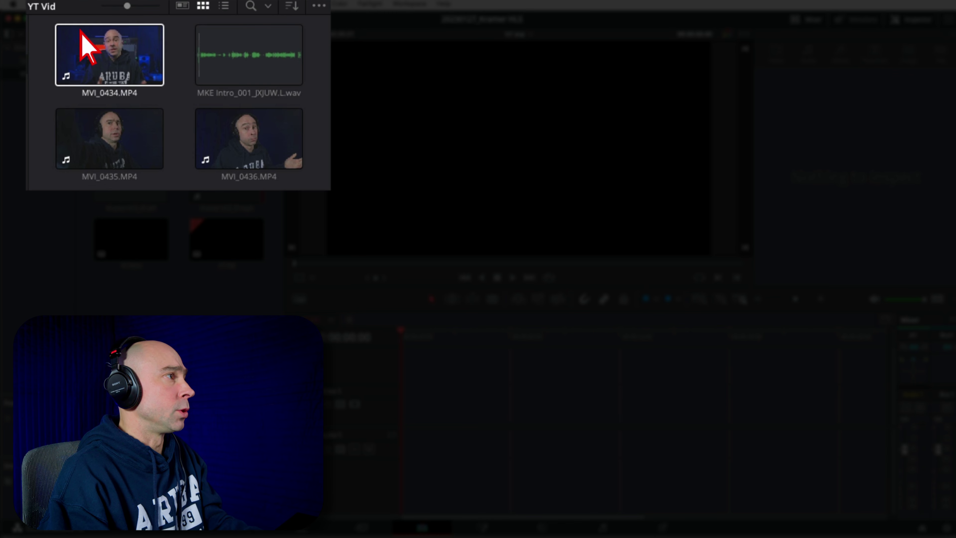
- Auto-sync the MVI_0434 clip and the MKE Intro wav based on waveform
{"action": "left_click", "coordinate": [121, 53]}
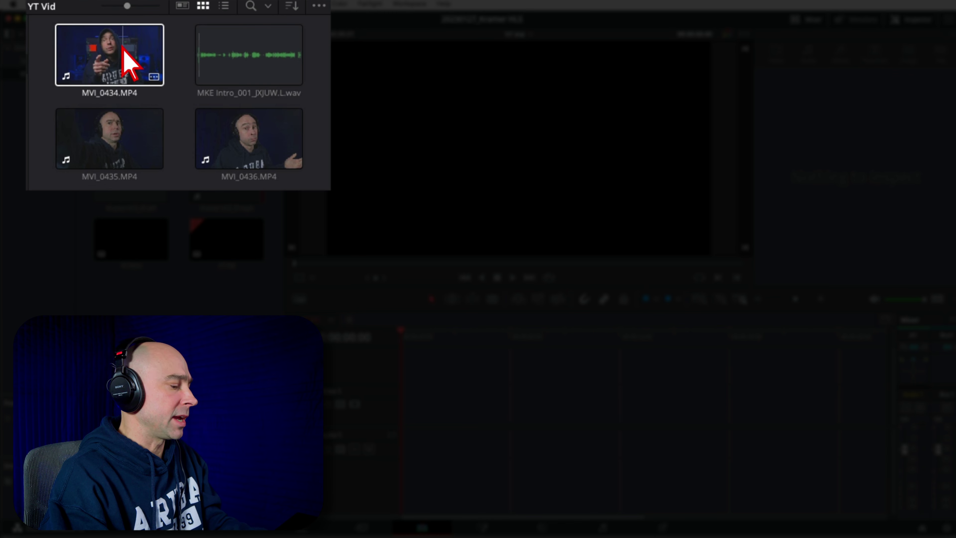
{"action": "left_click", "coordinate": [245, 50], "text": "super"}
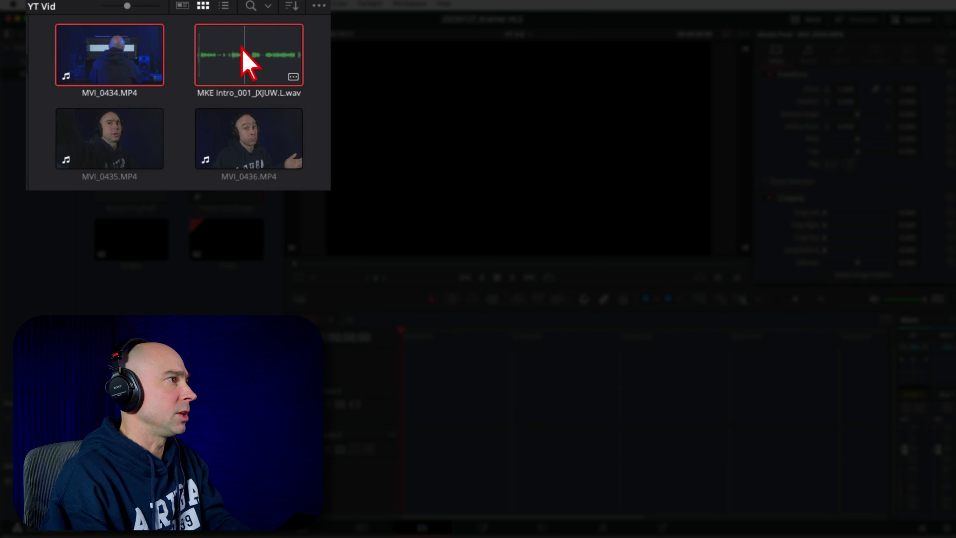
{"action": "right_click", "coordinate": [245, 50]}
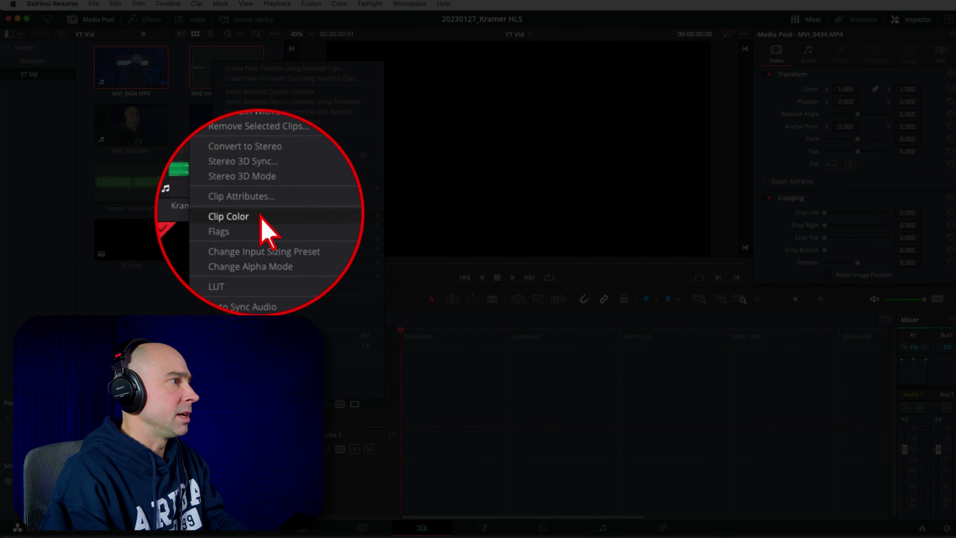
{"action": "mouse_move", "coordinate": [286, 275]}
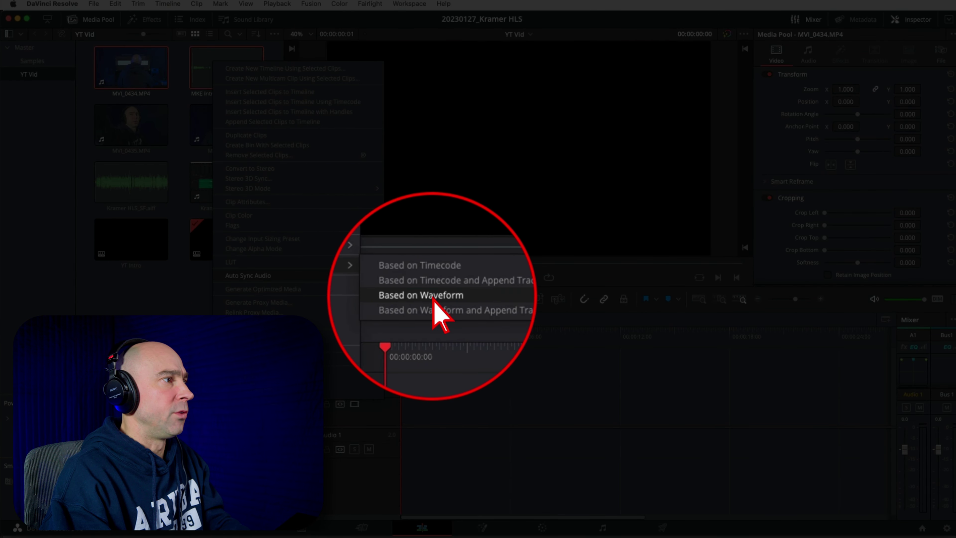
{"action": "left_click", "coordinate": [433, 300]}
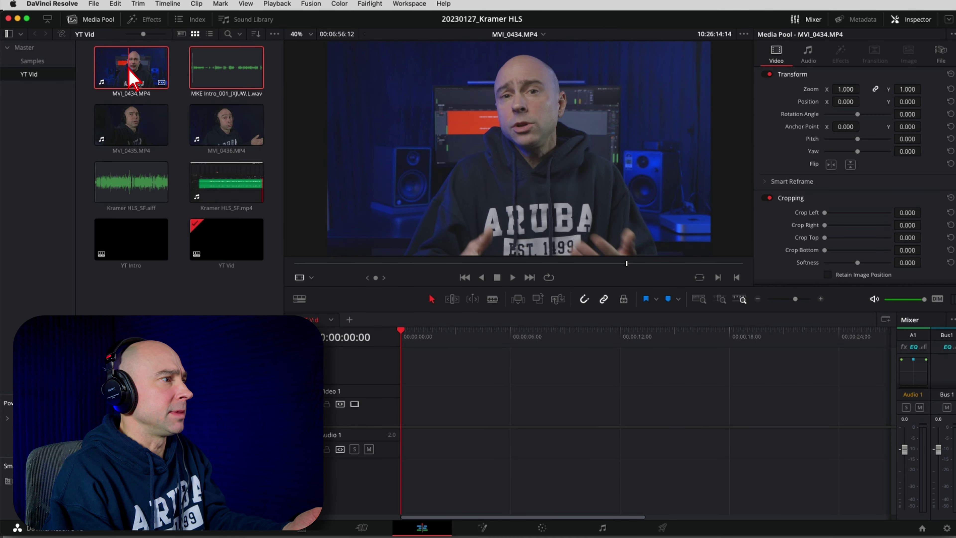
- Drop MVI_0434 onto the YT Vid timeline and play a few seconds from about 2 s
{"action": "left_click_drag", "start_coordinate": [131, 75], "coordinate": [403, 422]}
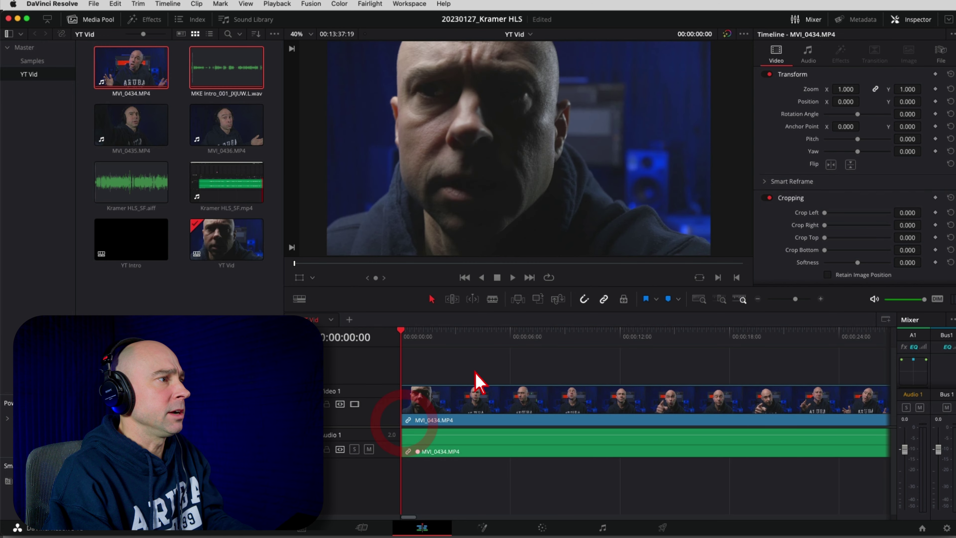
{"action": "left_click", "coordinate": [447, 338]}
{"action": "key", "text": "space"}
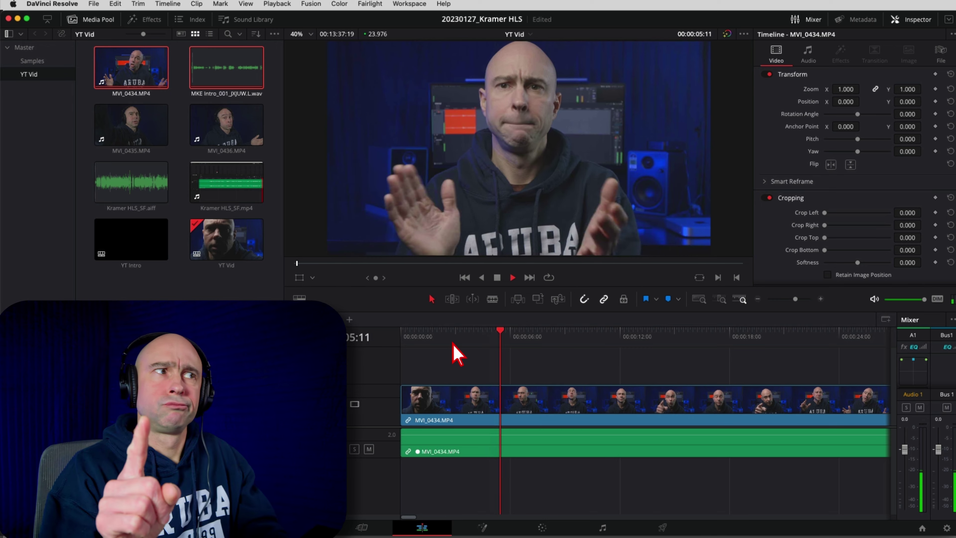
{"action": "key", "text": "space"}
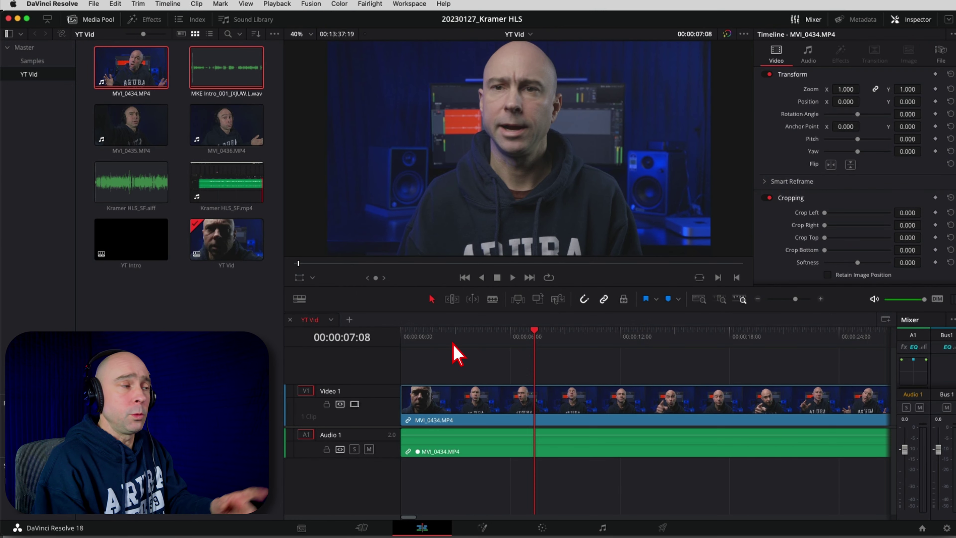
{"action": "left_click", "coordinate": [382, 448]}
{"action": "right_click", "coordinate": [383, 448]}
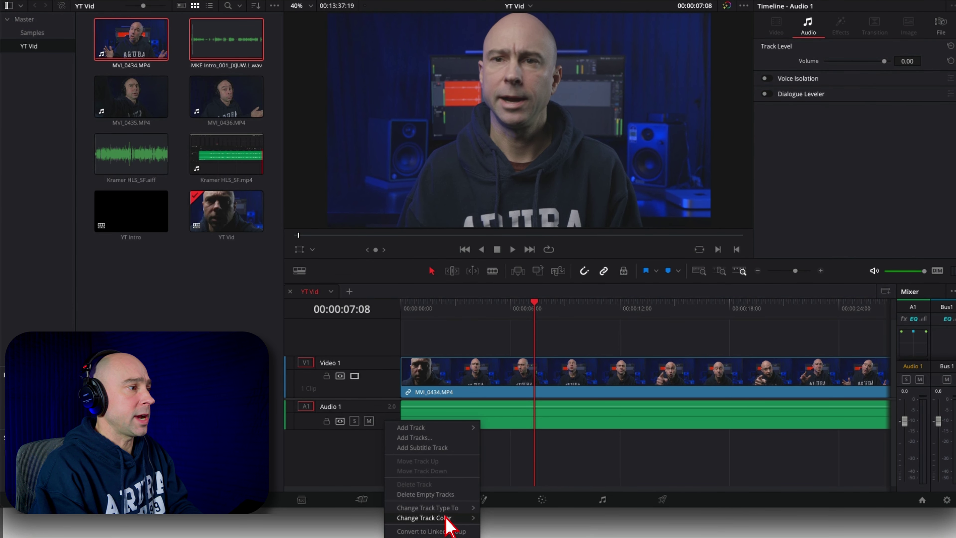
- Change the Audio 1 track type to Mono, then play from near the start to check the sound
{"action": "mouse_move", "coordinate": [446, 509]}
{"action": "left_click", "coordinate": [495, 508]}
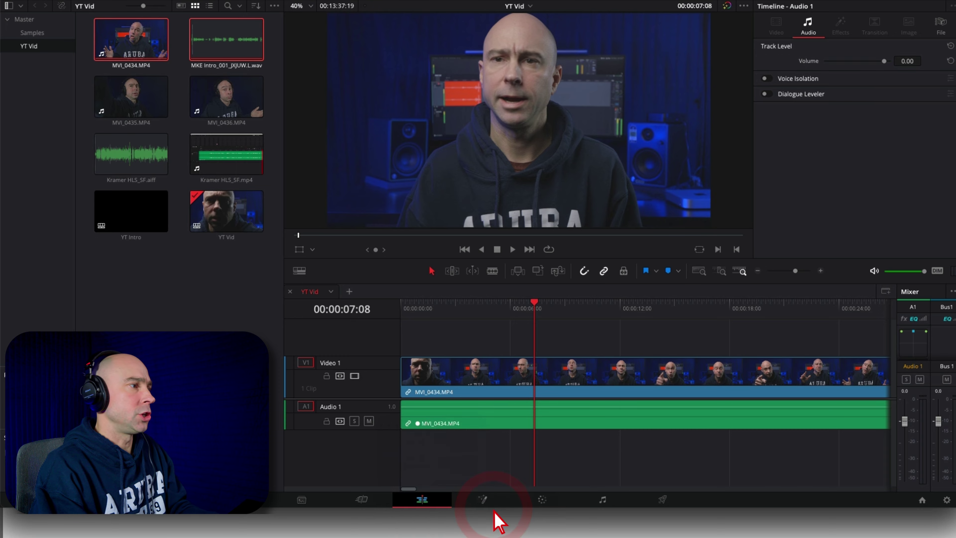
{"action": "left_click", "coordinate": [425, 309]}
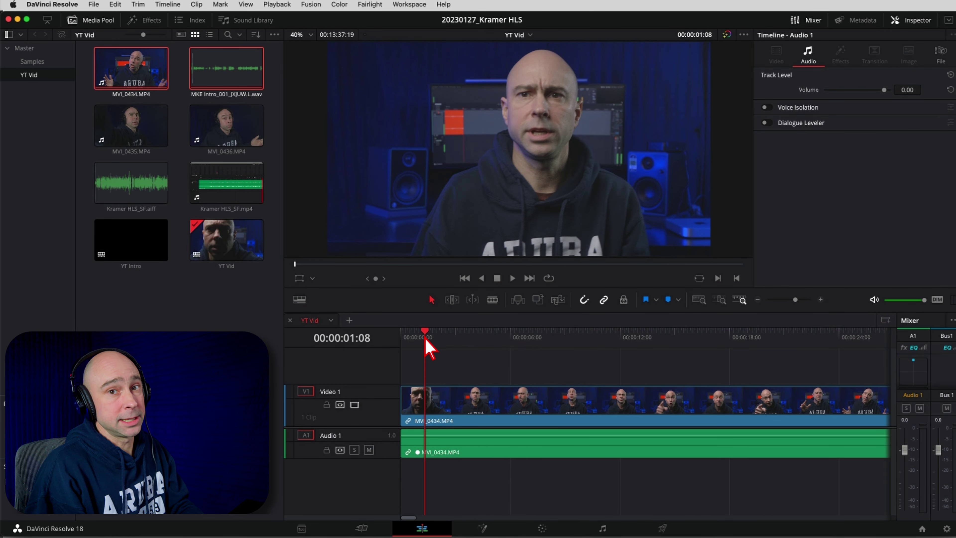
{"action": "key", "text": "space"}
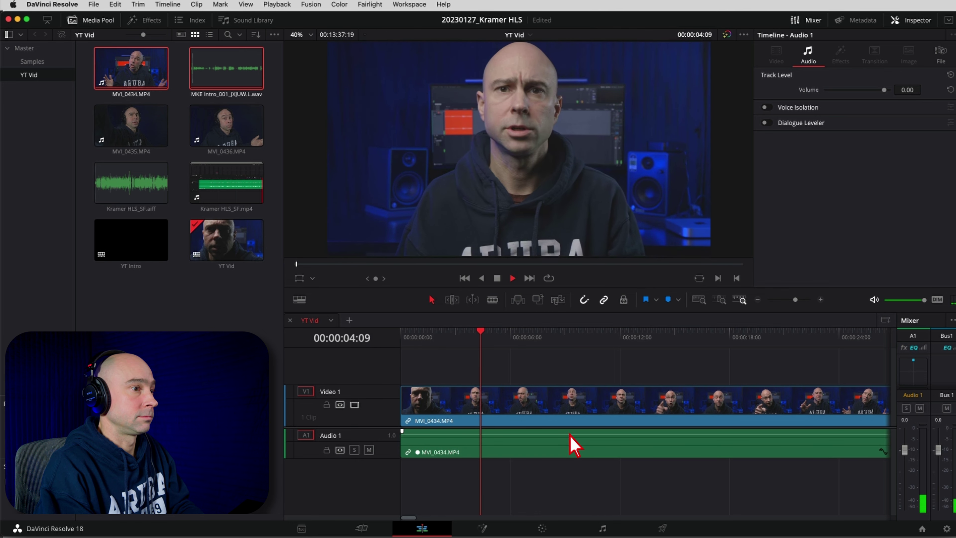
{"action": "key", "text": "space"}
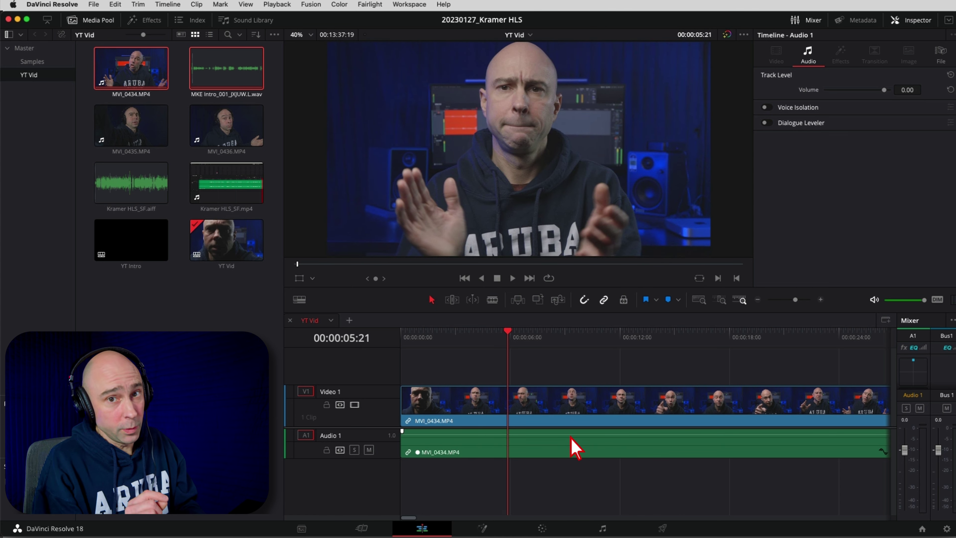
{"action": "left_click", "coordinate": [130, 74]}
- In MVI_0434's Clip Attributes Audio settings, set the Right channel source to Linked Channel 1
{"action": "right_click", "coordinate": [133, 80]}
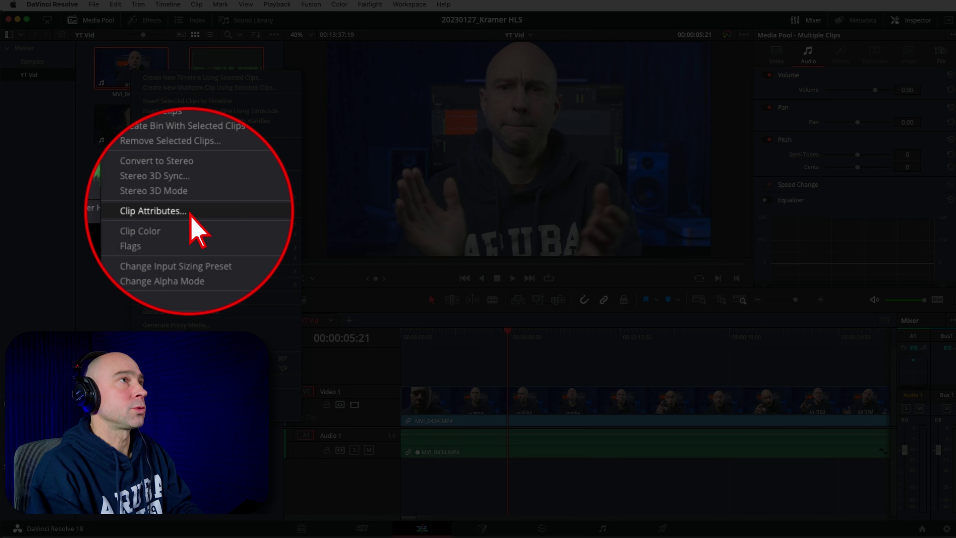
{"action": "left_click", "coordinate": [190, 216]}
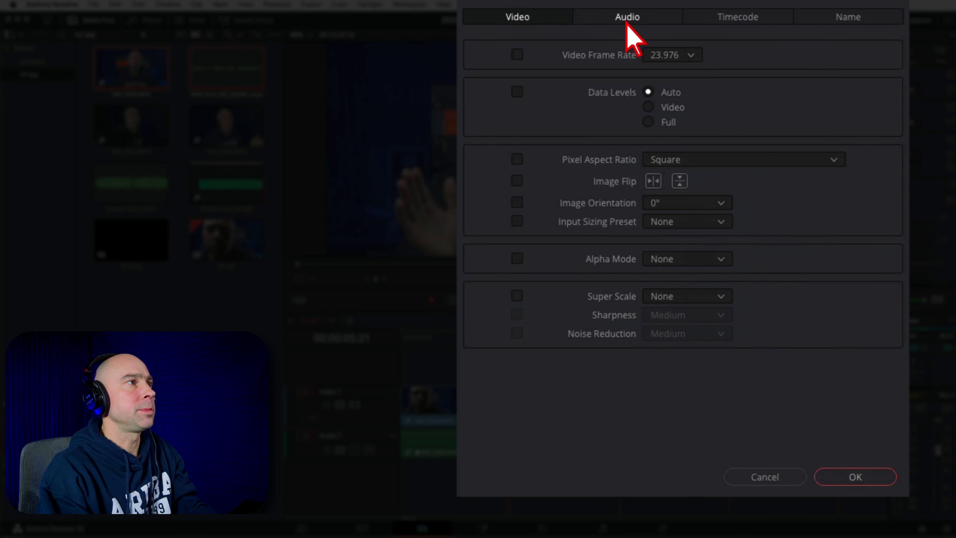
{"action": "left_click", "coordinate": [620, 40]}
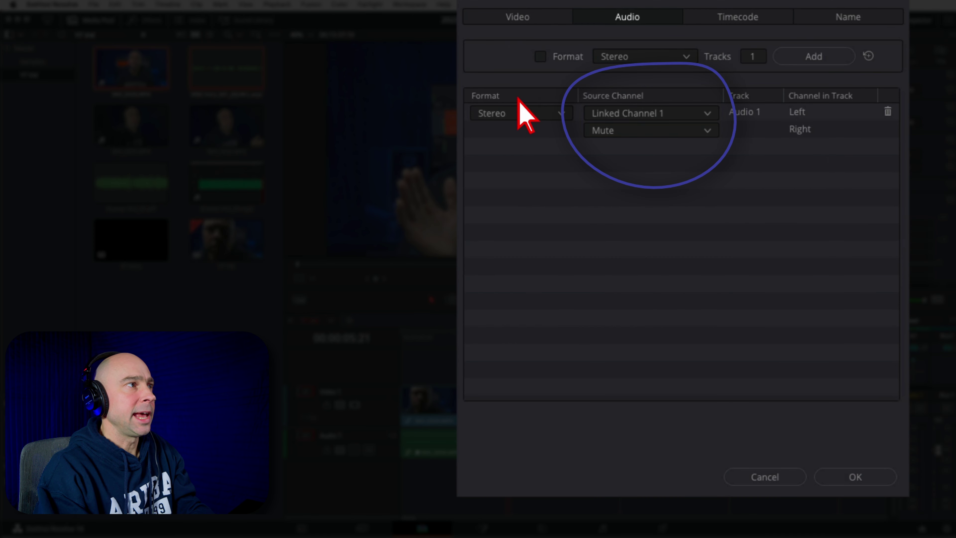
{"action": "left_click", "coordinate": [631, 131]}
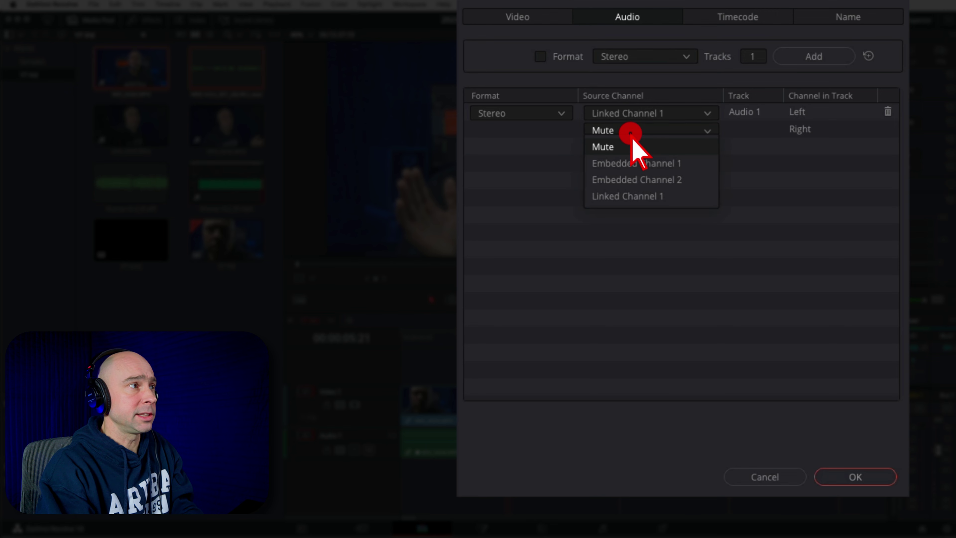
{"action": "left_click", "coordinate": [677, 202]}
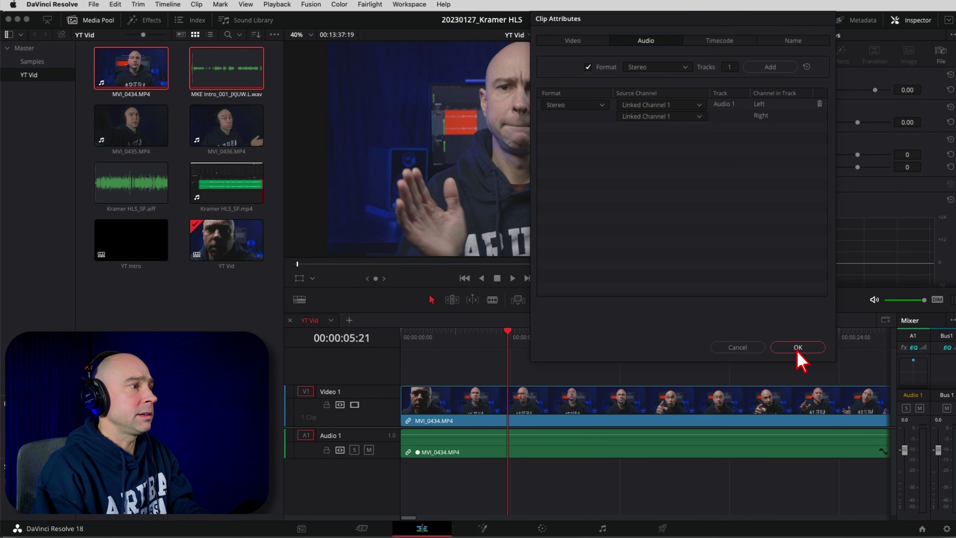
{"action": "left_click", "coordinate": [797, 348]}
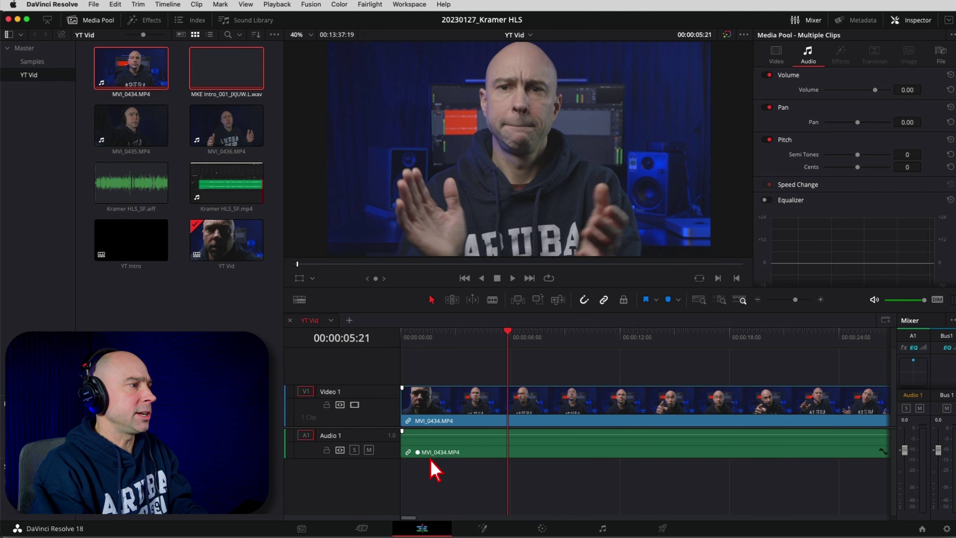
{"action": "left_click", "coordinate": [483, 455]}
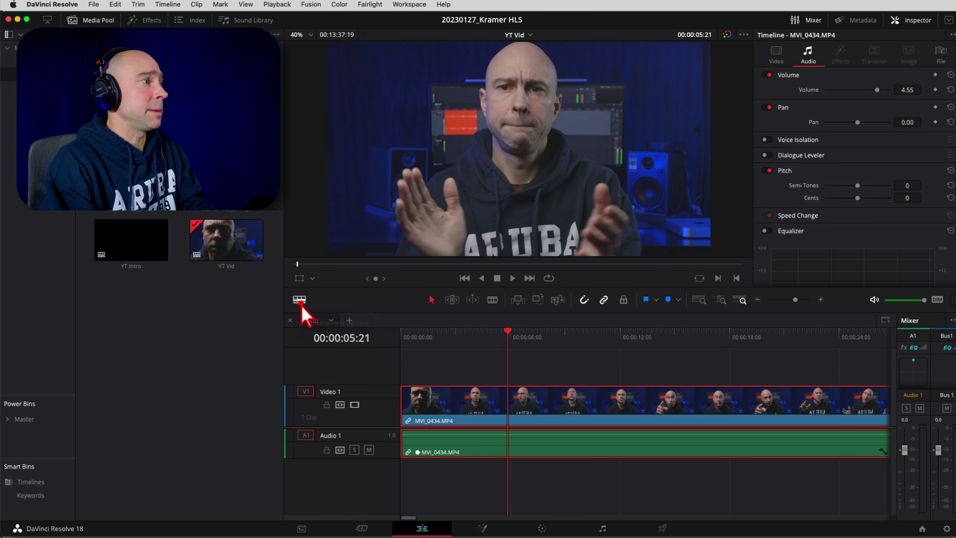
- Choose the first waveform option under Audio View Options in Timeline View Options
{"action": "left_click", "coordinate": [300, 301]}
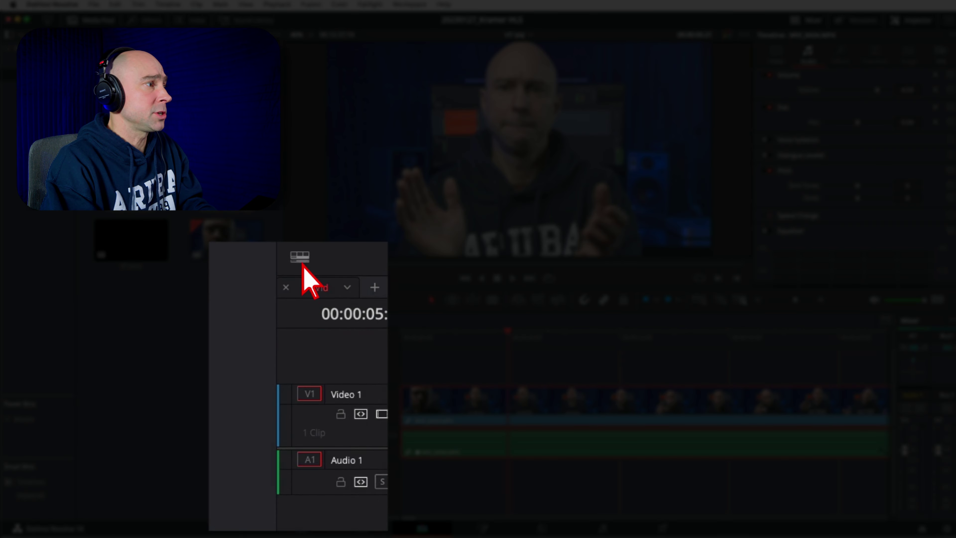
{"action": "left_click", "coordinate": [299, 257]}
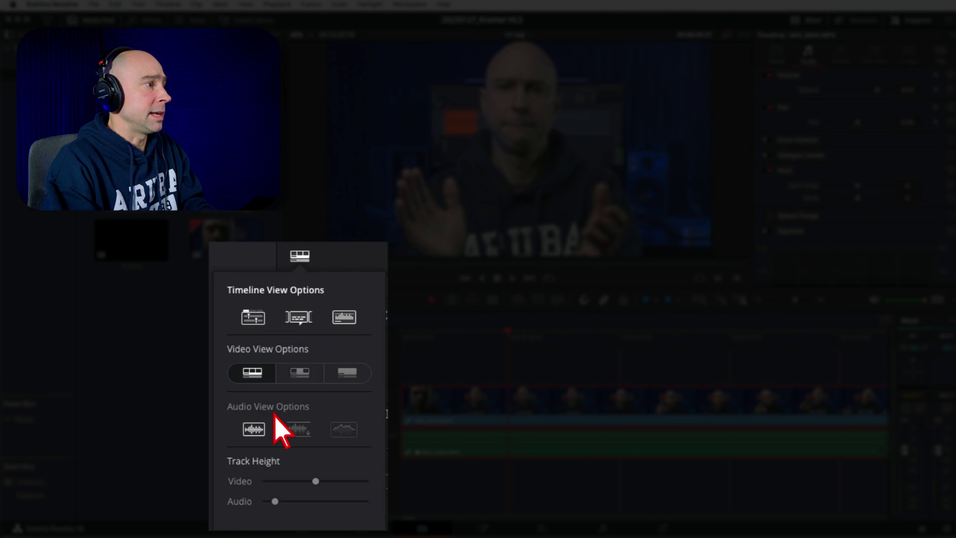
{"action": "left_click", "coordinate": [251, 431]}
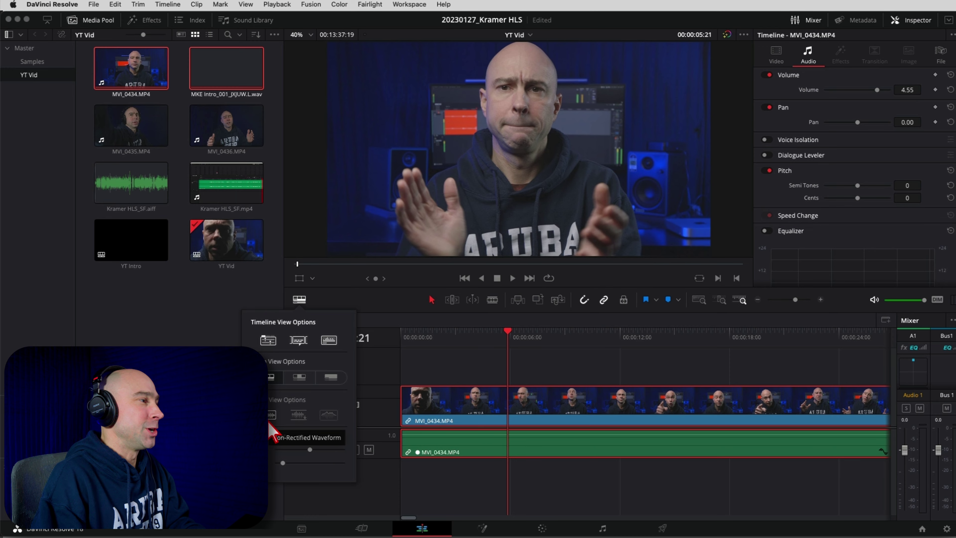
{"action": "left_click", "coordinate": [483, 462]}
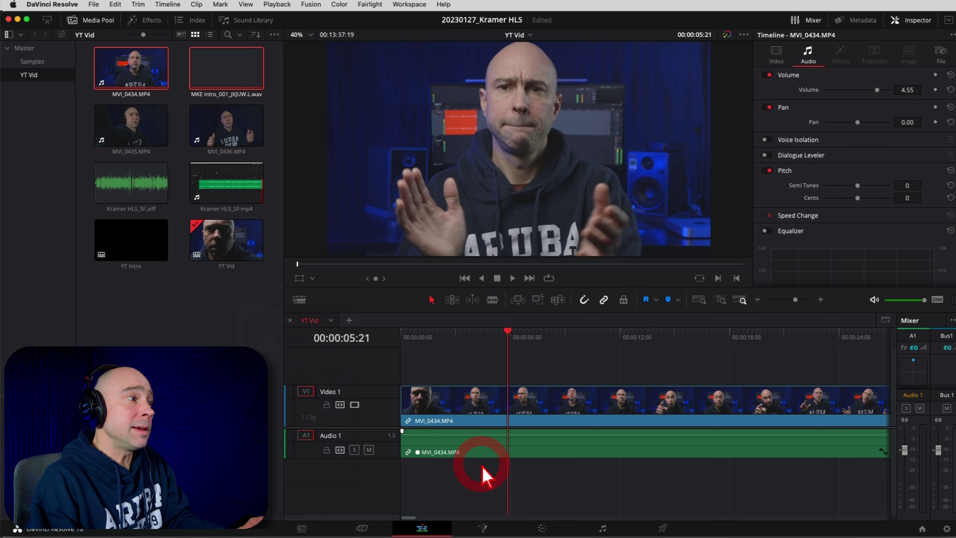
{"action": "left_click", "coordinate": [489, 414]}
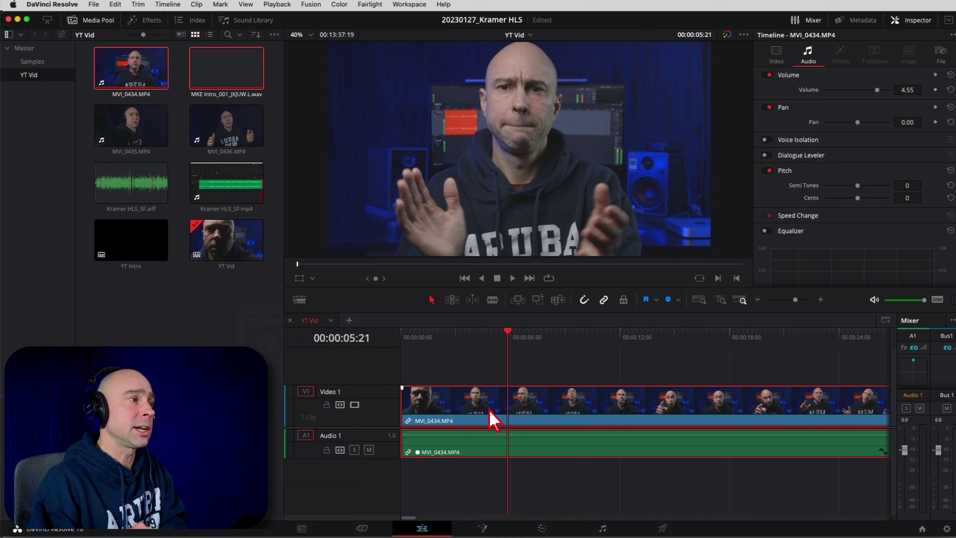
- Set the timeline MVI_0434 clip's Right channel source to Linked Channel 1 in Clip Attributes
{"action": "right_click", "coordinate": [487, 414]}
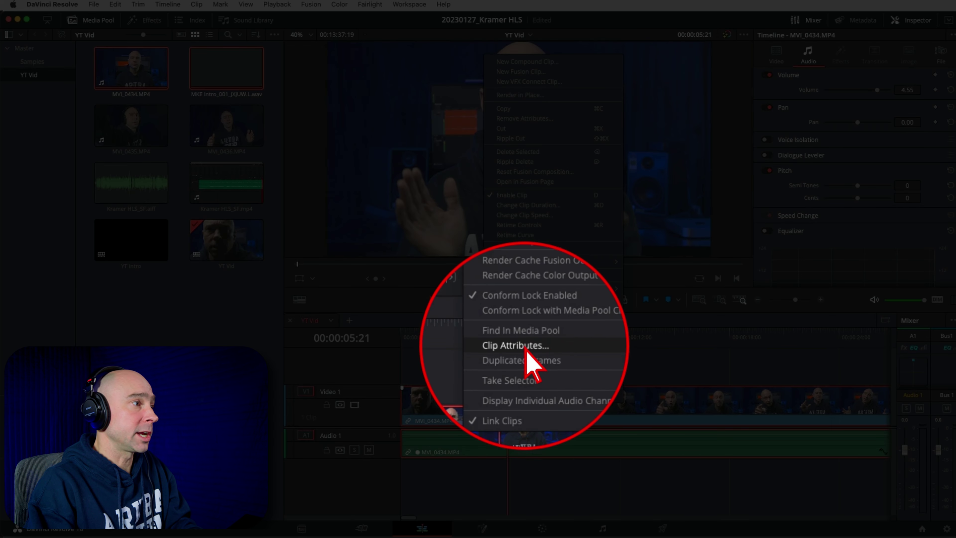
{"action": "left_click", "coordinate": [545, 349]}
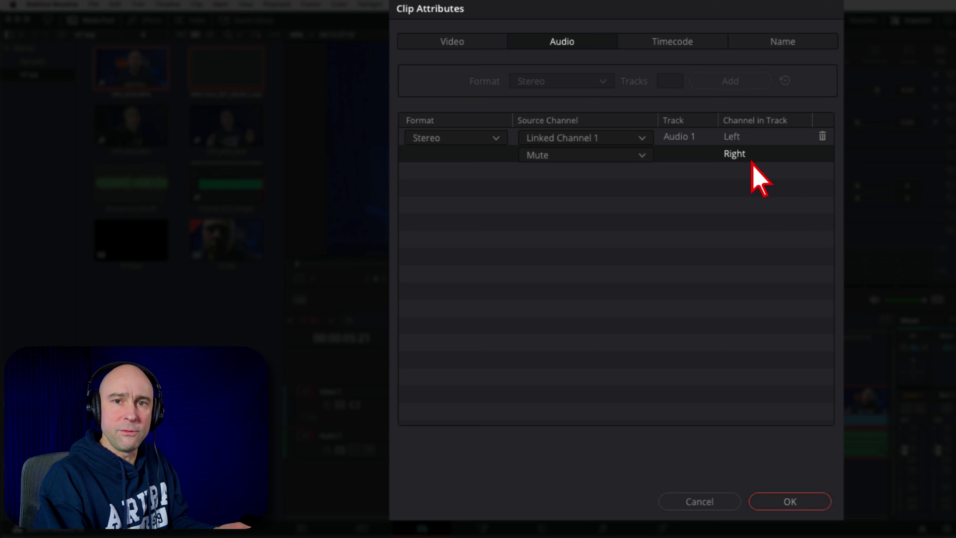
{"action": "left_click", "coordinate": [636, 154]}
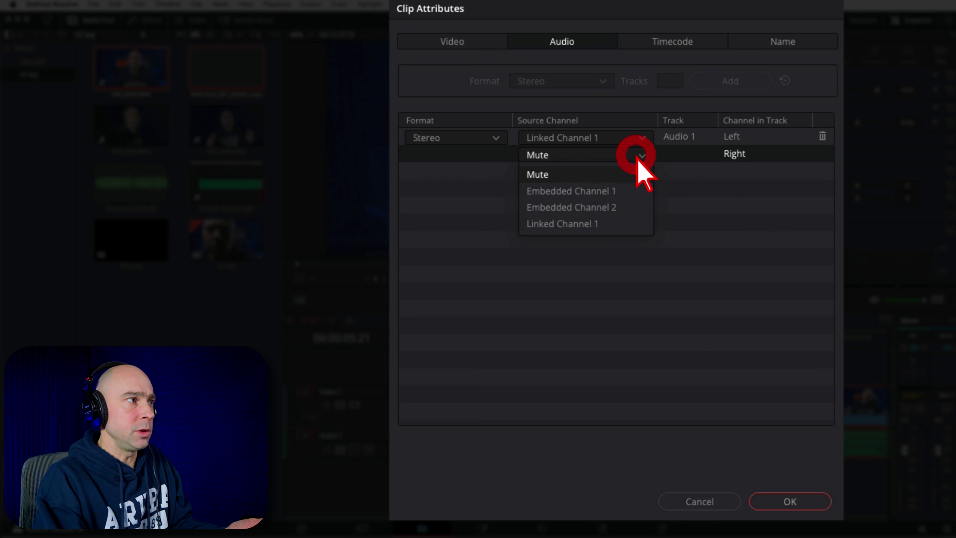
{"action": "left_click", "coordinate": [604, 225]}
{"action": "left_click", "coordinate": [792, 502]}
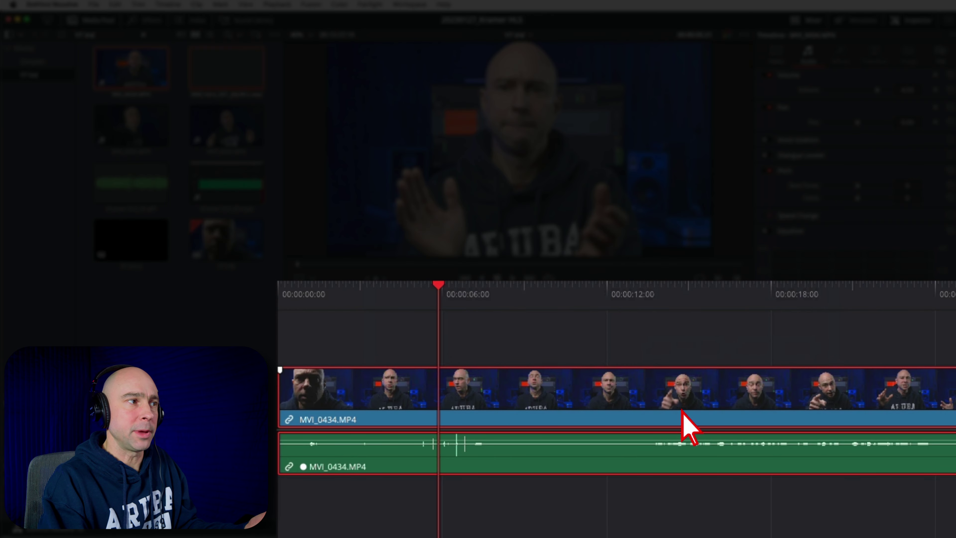
{"action": "left_click", "coordinate": [707, 294]}
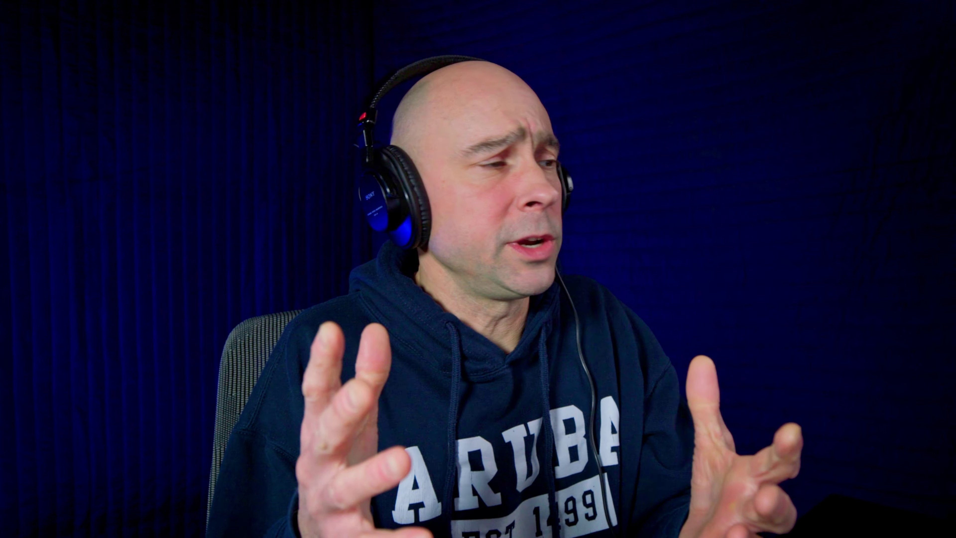